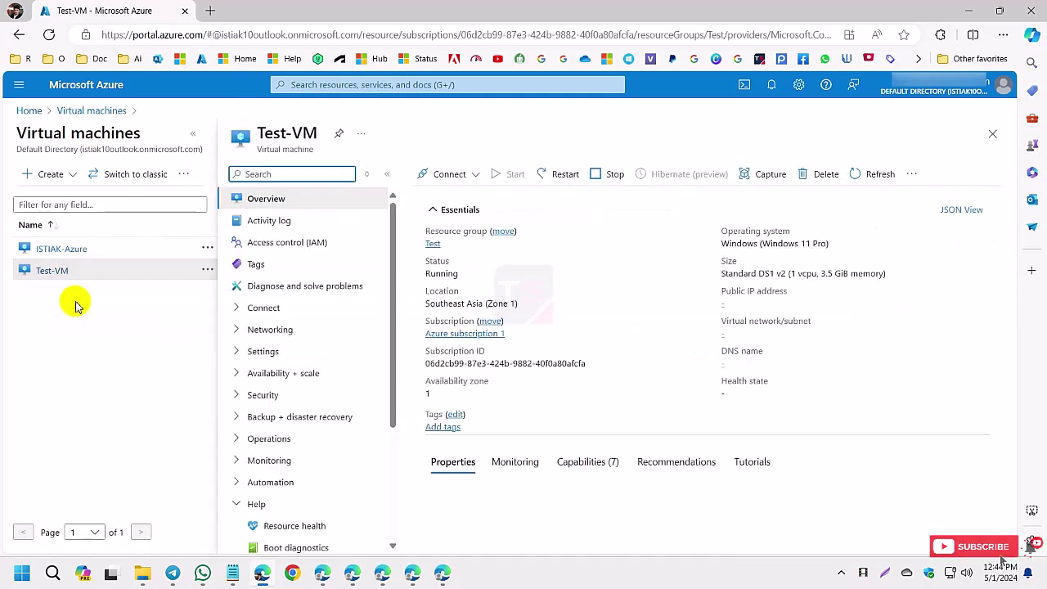
- Stop the Test-VM virtual machine and check the notifications for the operation
{"action": "left_click", "coordinate": [616, 175]}
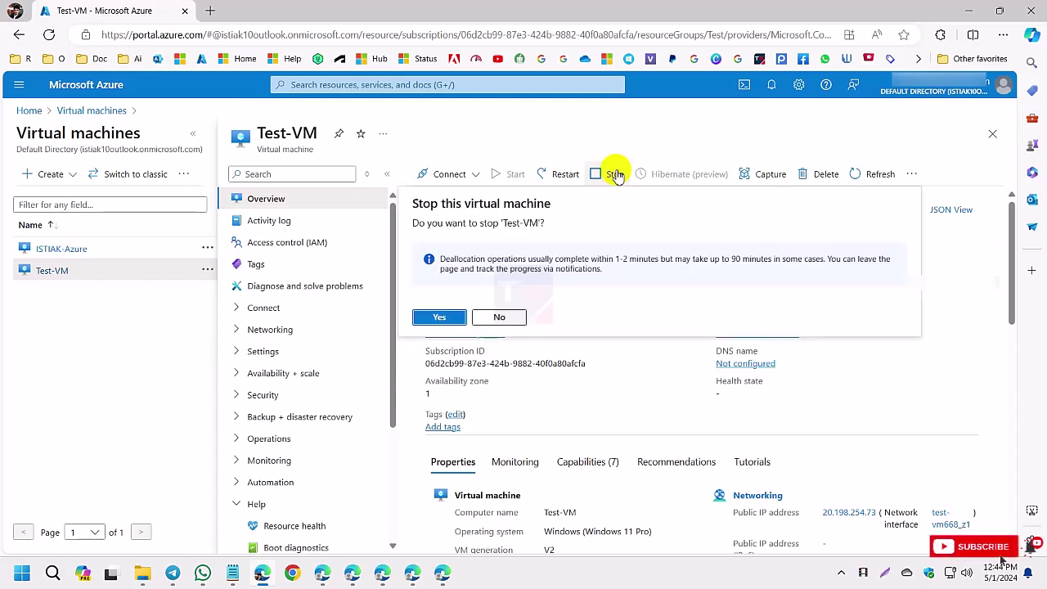
{"action": "left_click", "coordinate": [438, 319]}
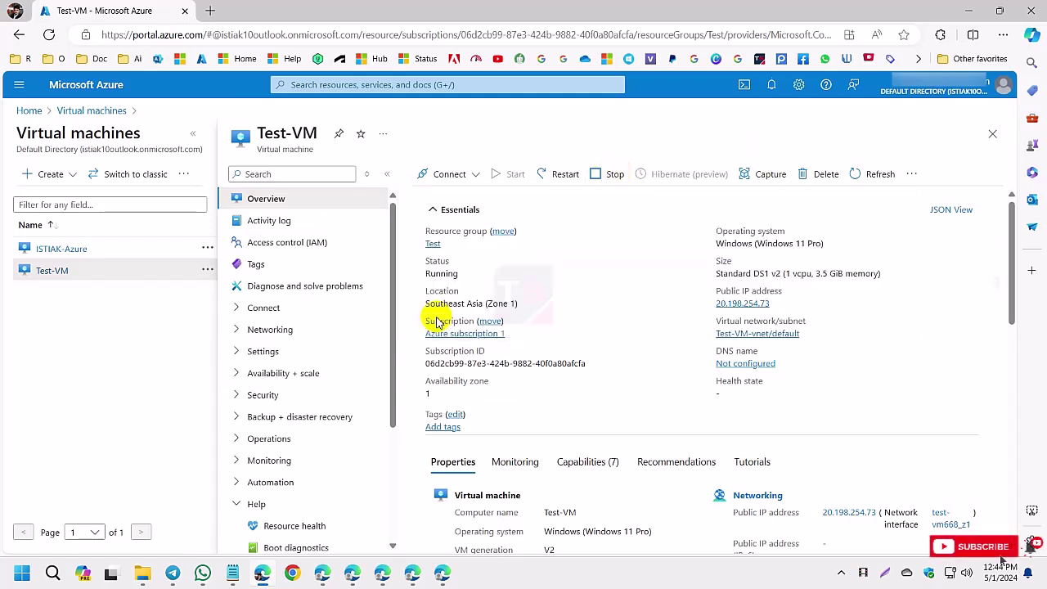
{"action": "left_click", "coordinate": [771, 85]}
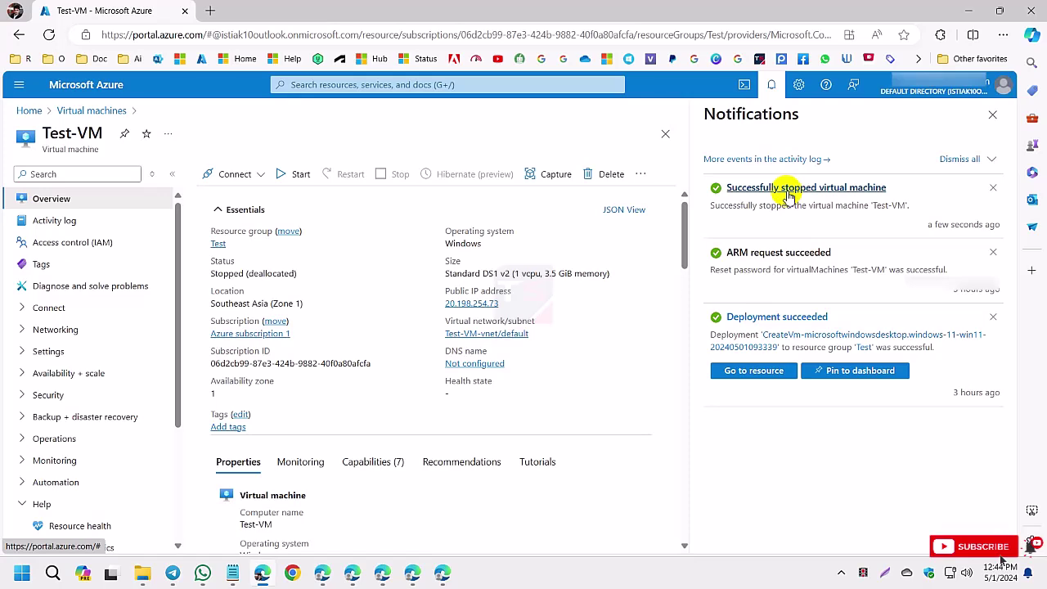
{"action": "left_click", "coordinate": [991, 117]}
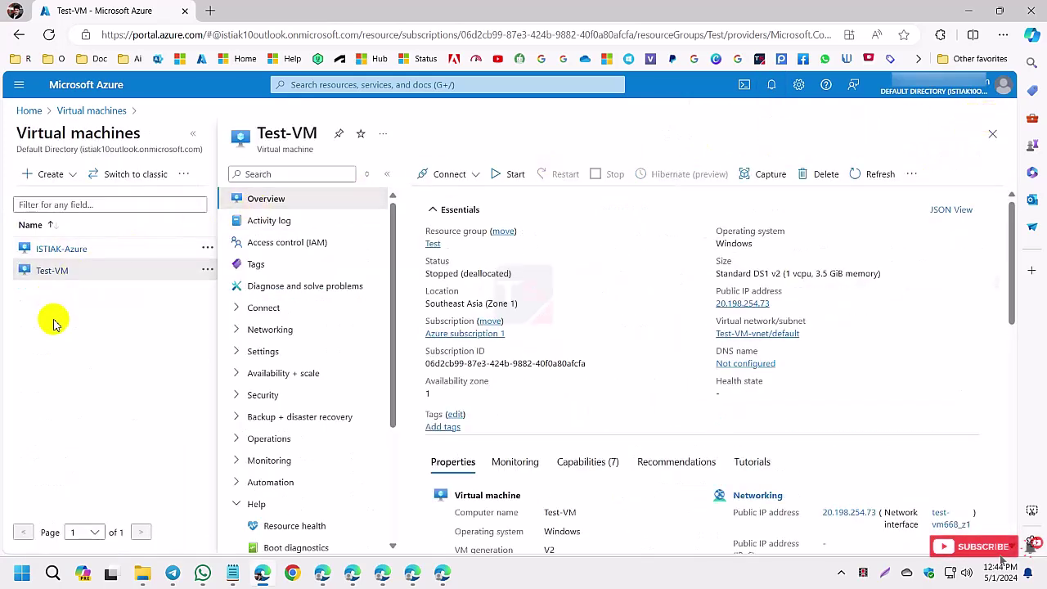
- Start deleting Test-VM and include its network interfaces and public IP addresses in the deletion
{"action": "left_click", "coordinate": [823, 175]}
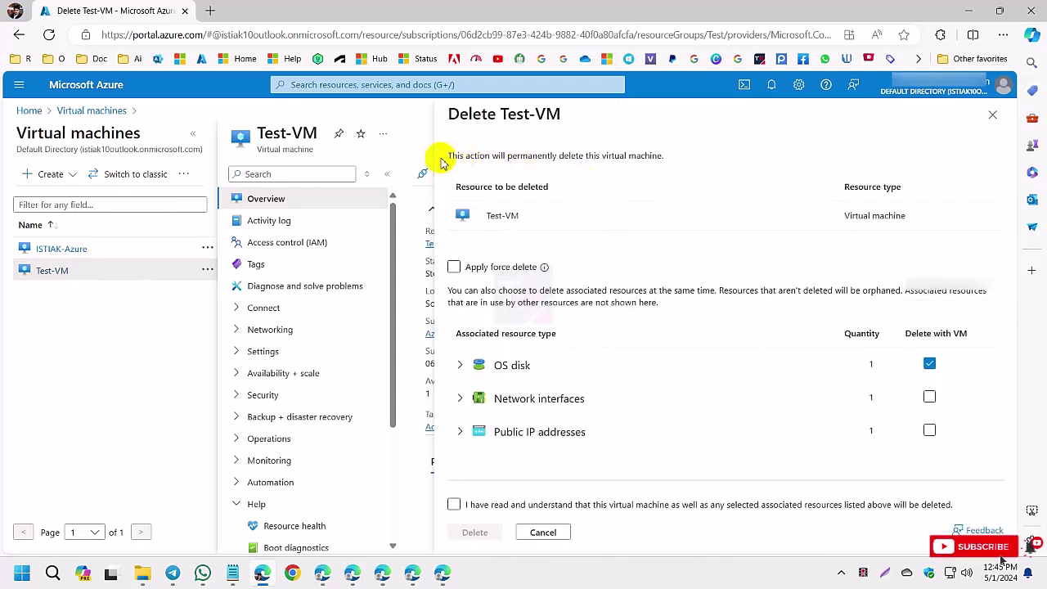
{"action": "left_click_drag", "start_coordinate": [447, 156], "coordinate": [677, 157]}
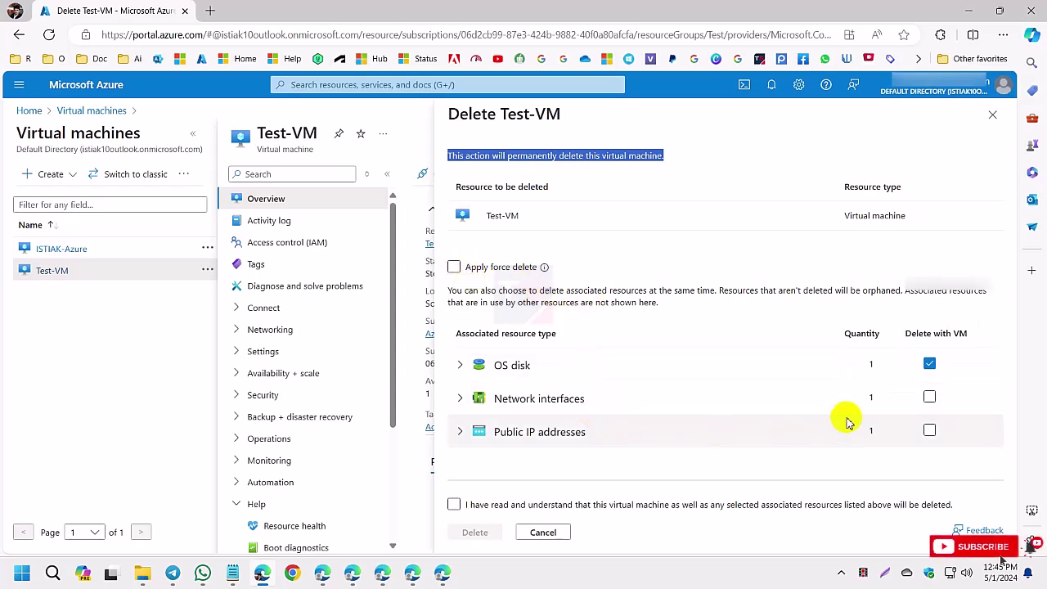
{"action": "left_click", "coordinate": [934, 398]}
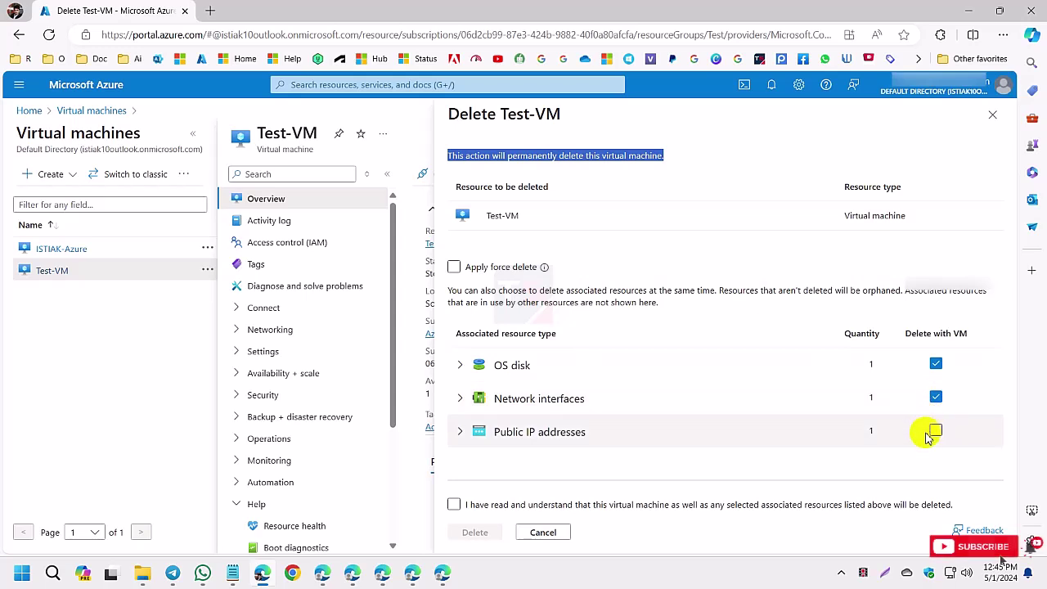
{"action": "left_click", "coordinate": [934, 432]}
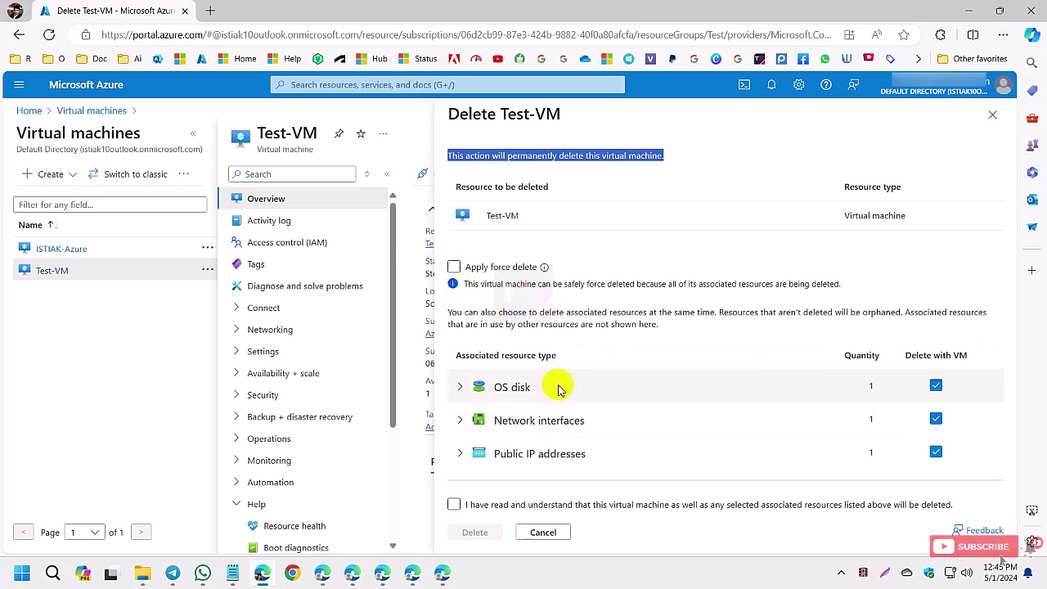
- Review the individual resources listed under OS disk, Network interfaces and Public IP addresses for deletion with the VM
{"action": "left_click", "coordinate": [463, 394]}
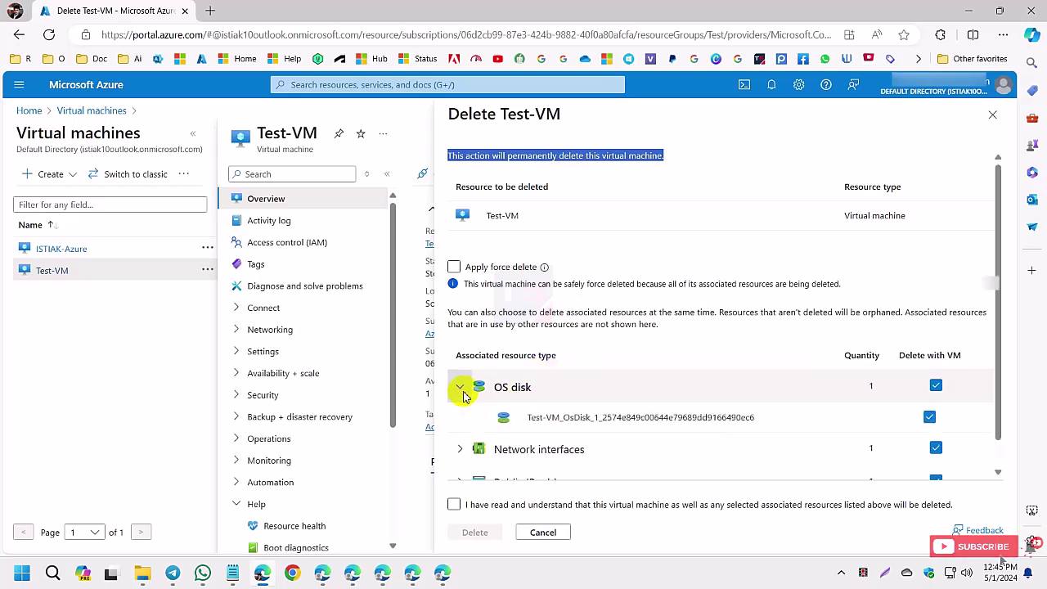
{"action": "left_click", "coordinate": [461, 391]}
{"action": "left_click", "coordinate": [459, 422]}
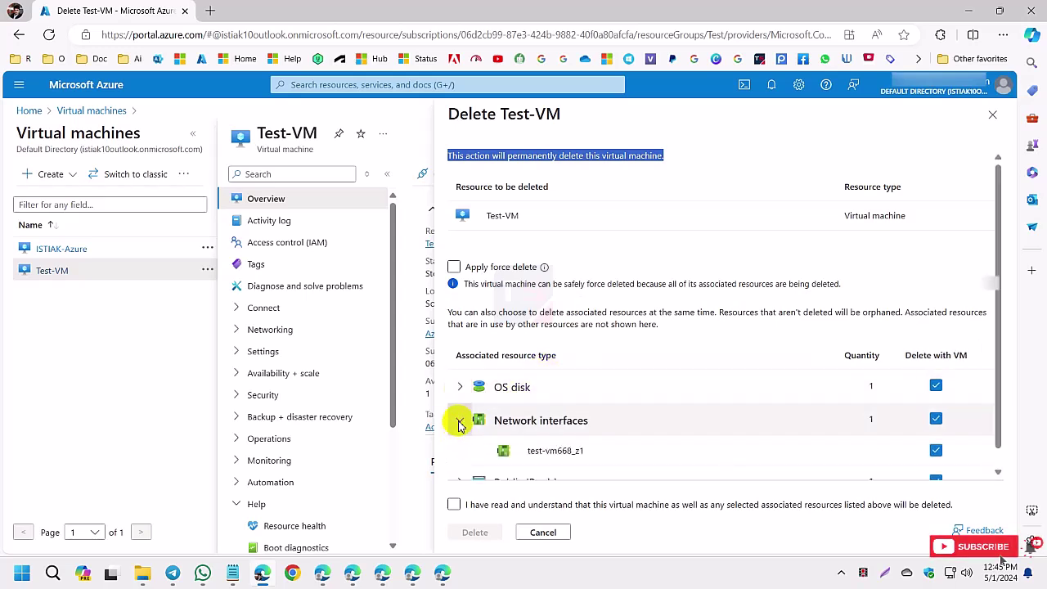
{"action": "left_click", "coordinate": [459, 422]}
{"action": "left_click", "coordinate": [460, 449]}
{"action": "scroll", "coordinate": [513, 437], "scroll_direction": "down", "scroll_amount": 1}
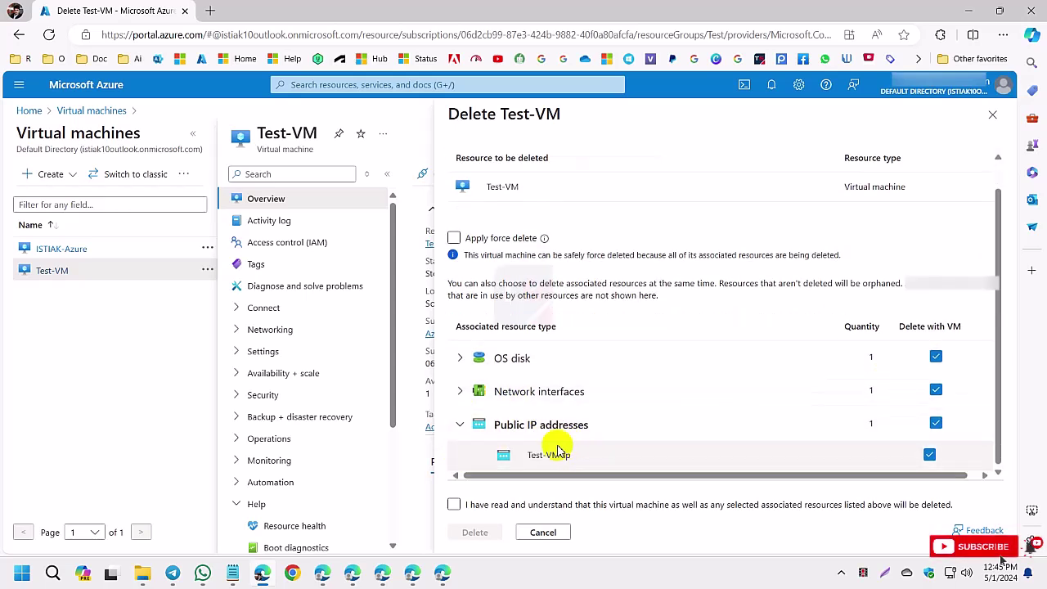
{"action": "left_click", "coordinate": [458, 426]}
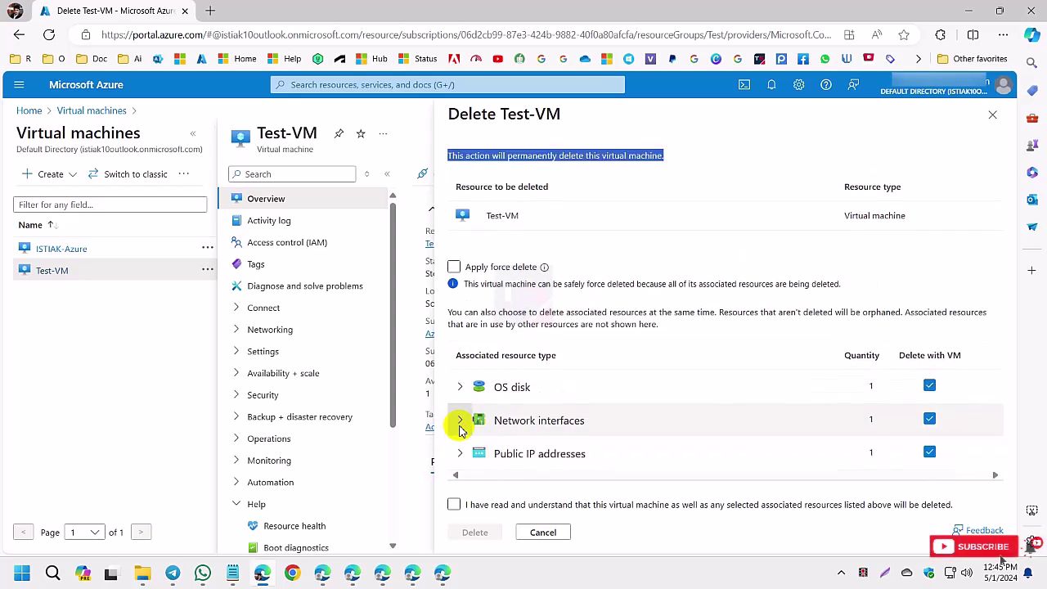
- Acknowledge and confirm the deletion of Test-VM with its selected resources, and reload the virtual machines list
{"action": "left_click", "coordinate": [453, 504]}
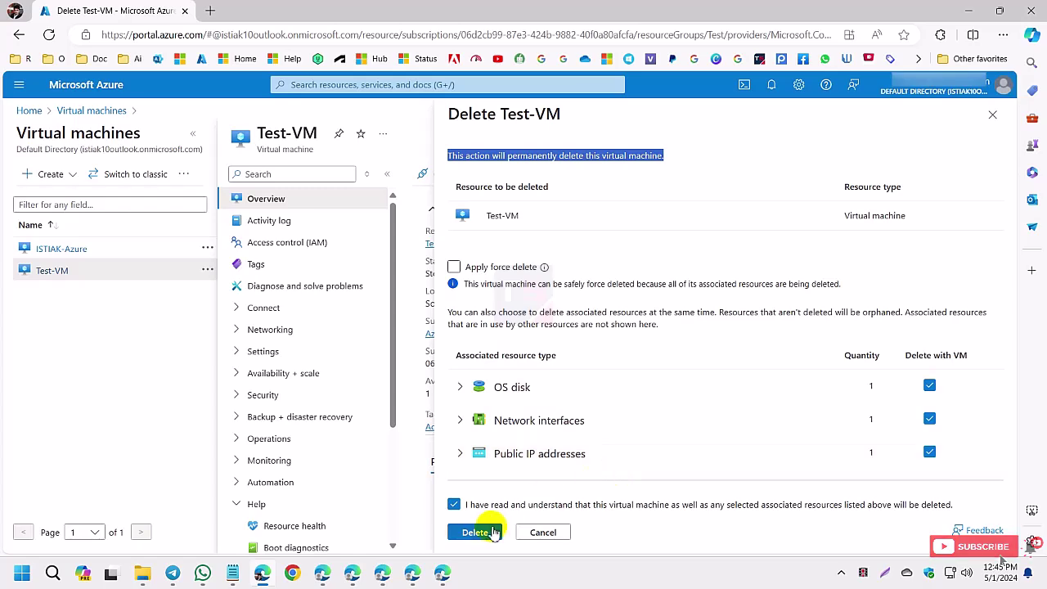
{"action": "left_click", "coordinate": [483, 535]}
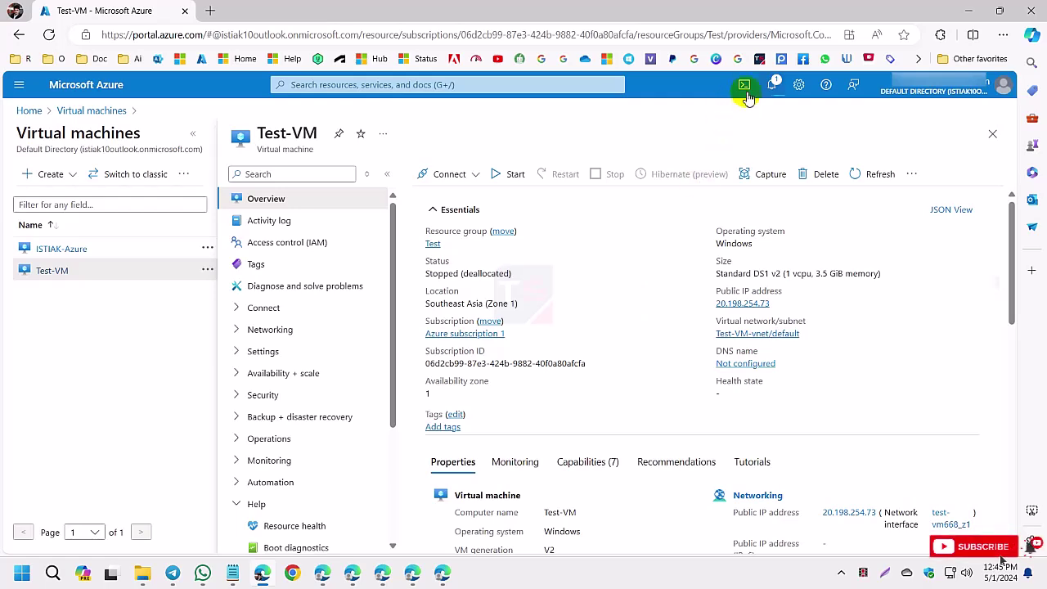
{"action": "left_click", "coordinate": [772, 85]}
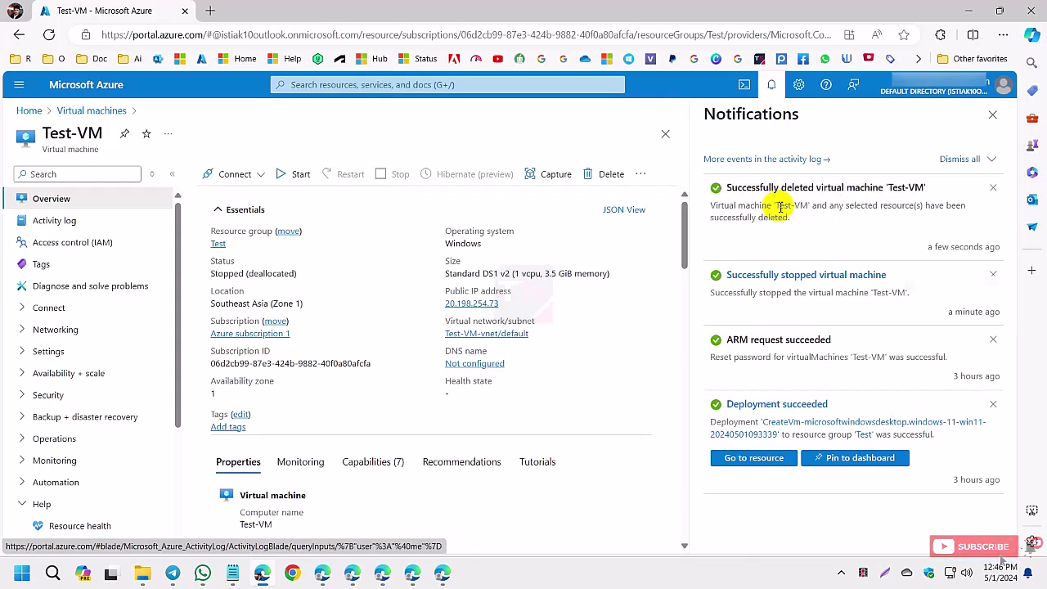
{"action": "left_click", "coordinate": [991, 117]}
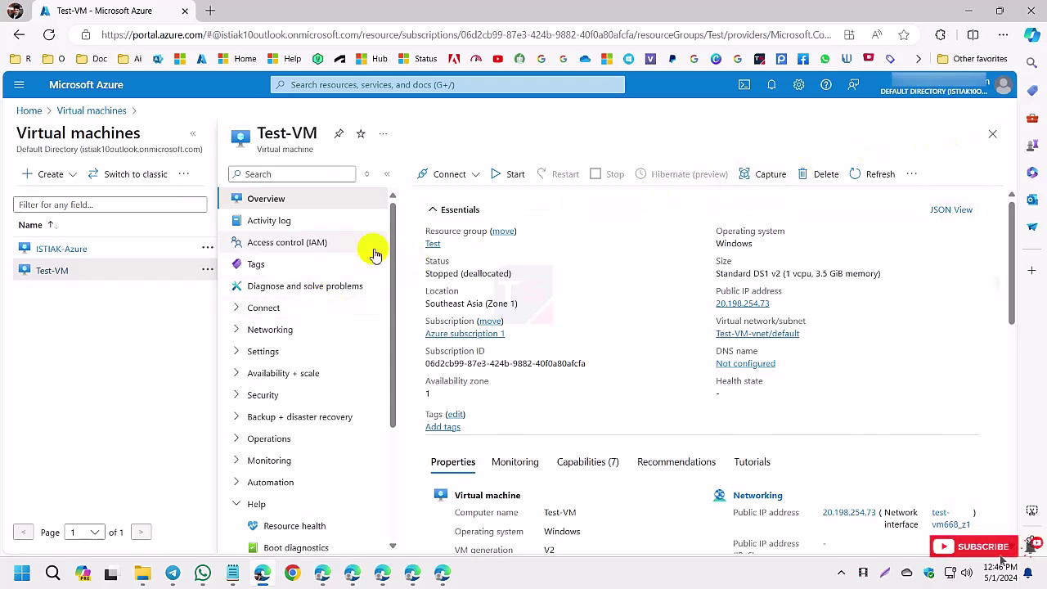
{"action": "left_click", "coordinate": [992, 133]}
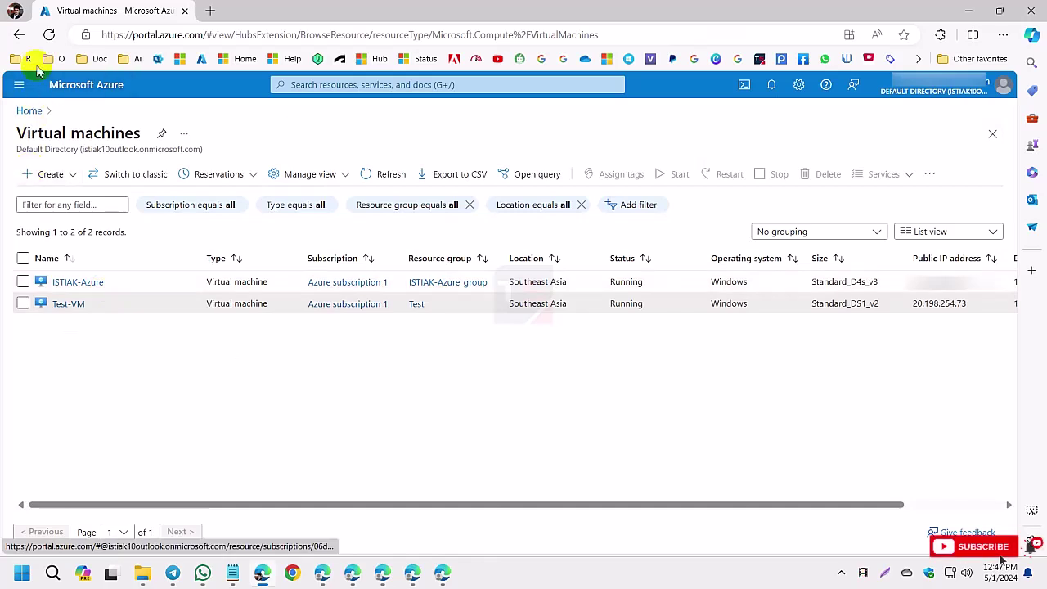
{"action": "left_click", "coordinate": [49, 36]}
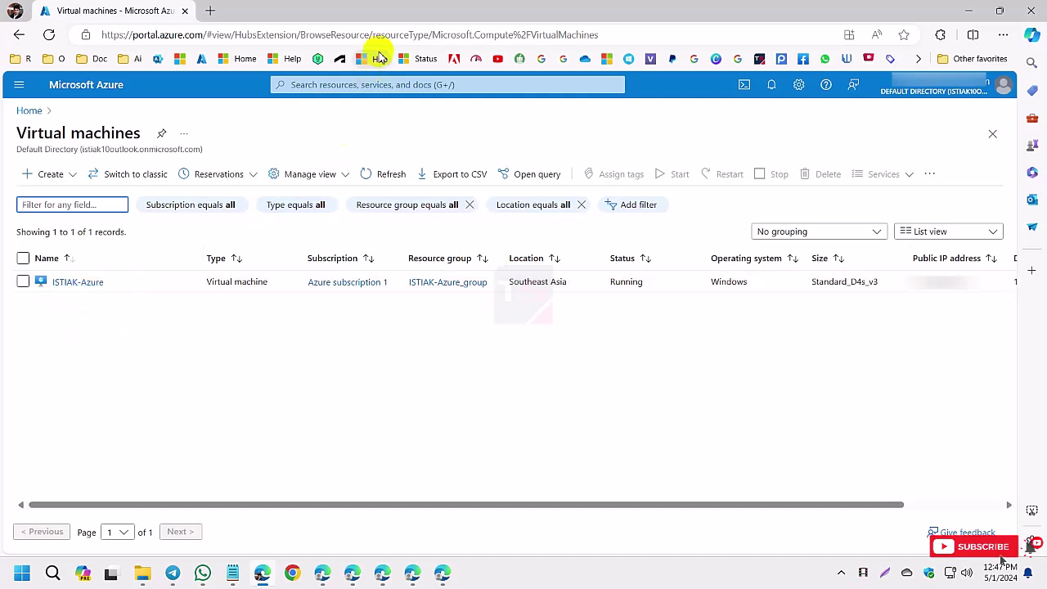
- Search the portal for "reso" to reach Resource groups, and open the Test resource group
{"action": "left_click", "coordinate": [381, 84]}
{"action": "type", "text": "r"}
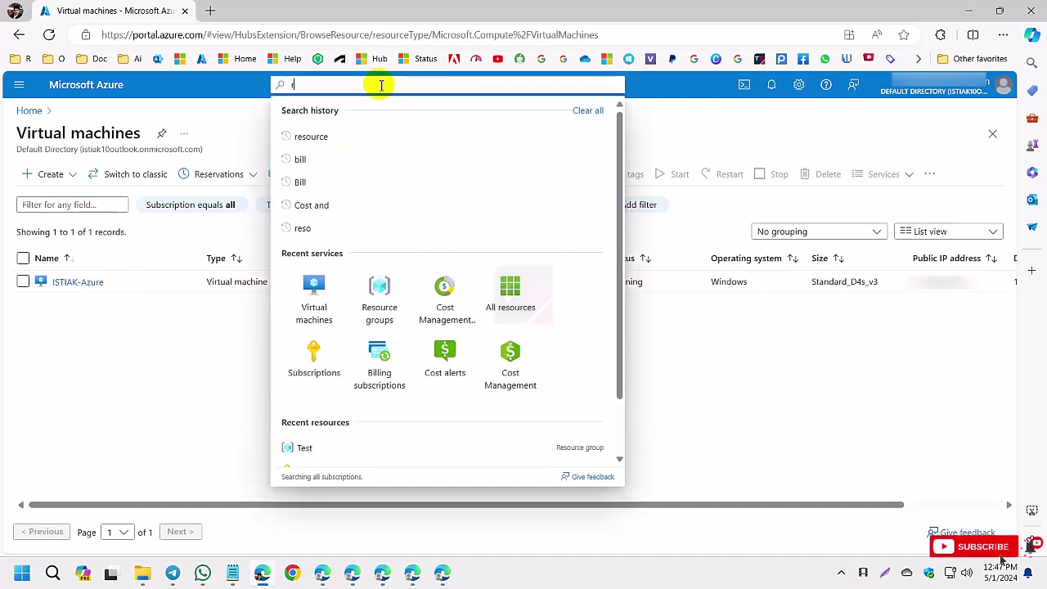
{"action": "type", "text": "es"}
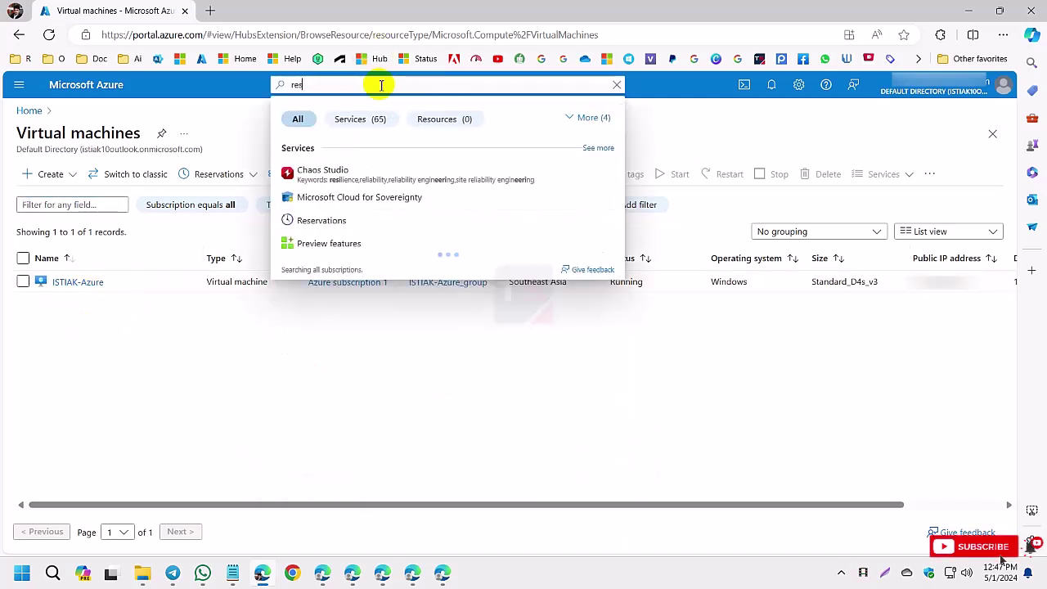
{"action": "type", "text": "io"}
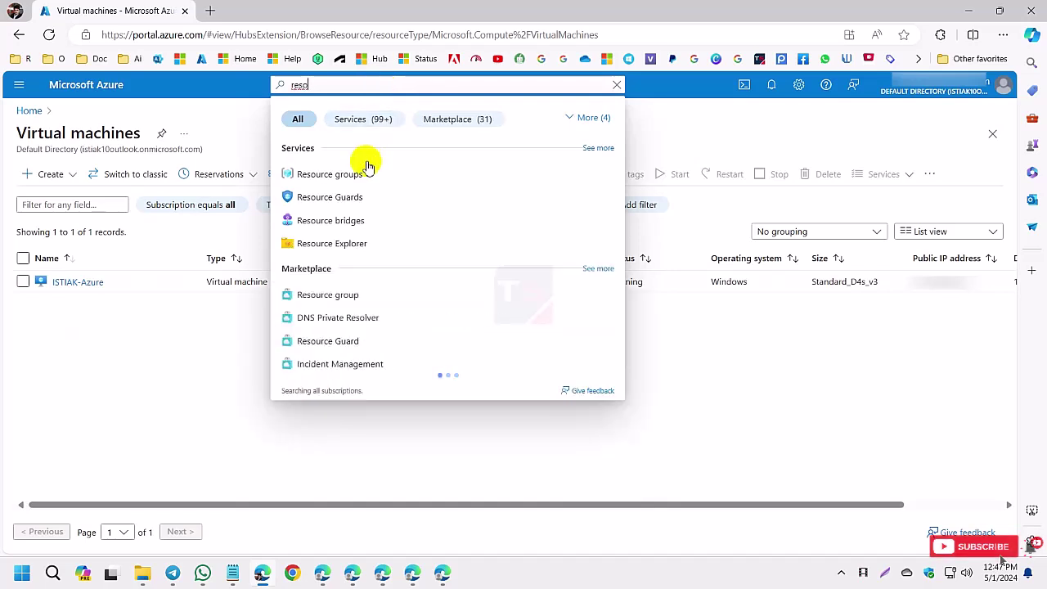
{"action": "left_click", "coordinate": [351, 181]}
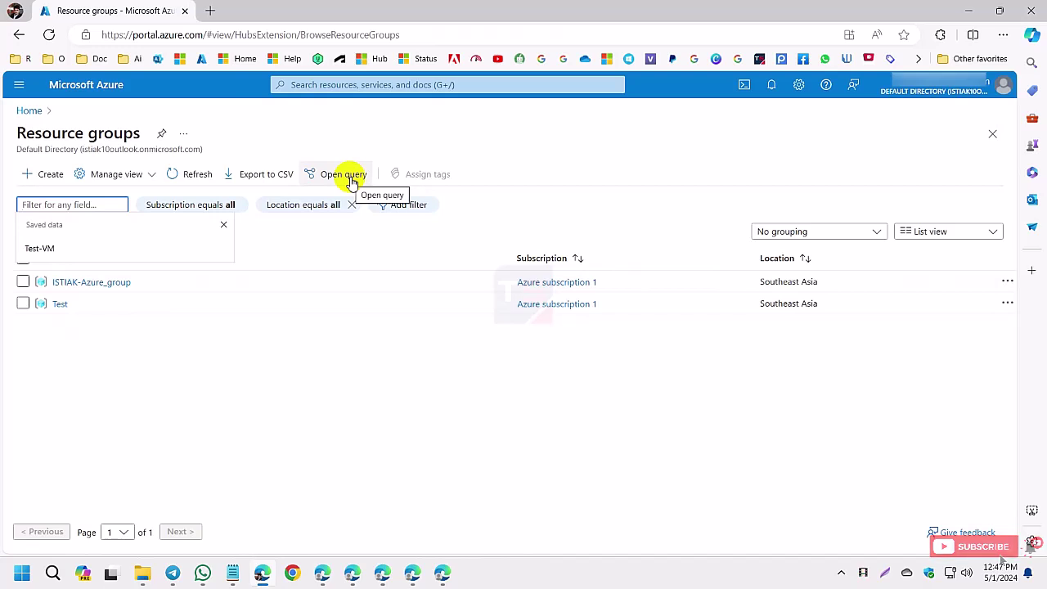
{"action": "left_click", "coordinate": [23, 304]}
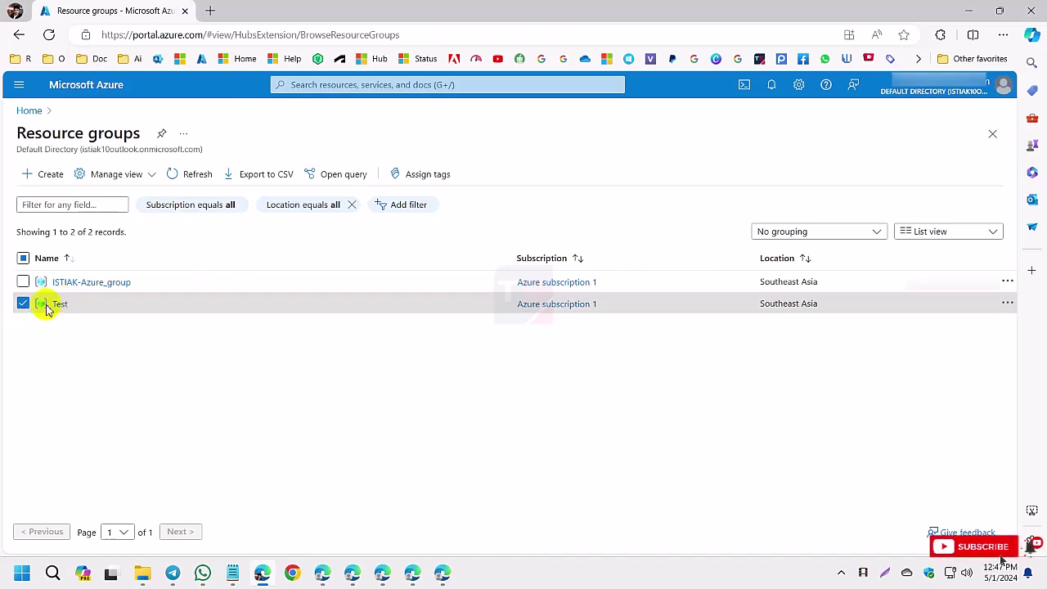
{"action": "left_click", "coordinate": [60, 305]}
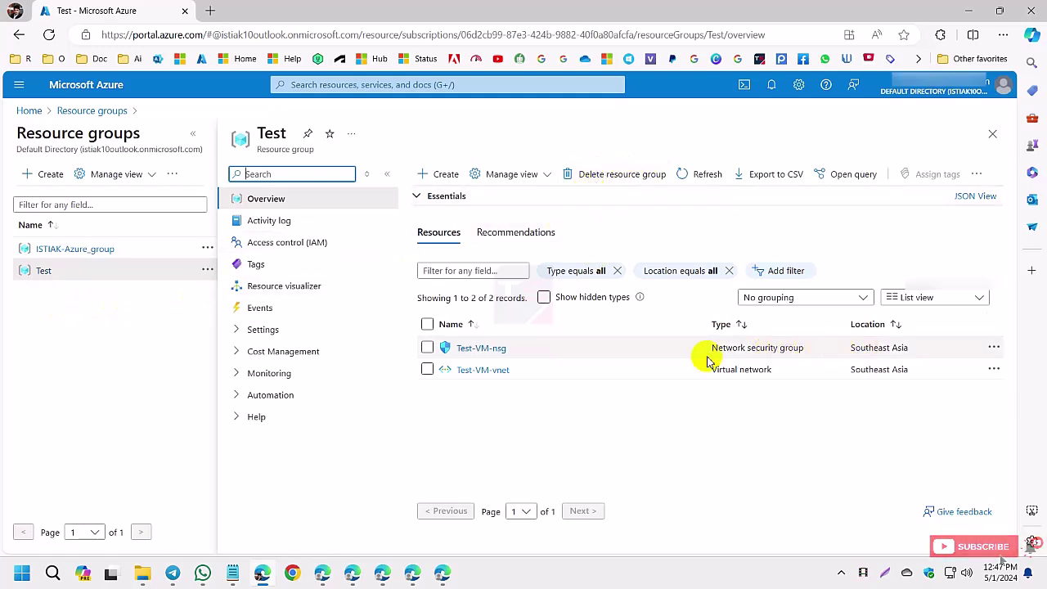
- Delete the Test resource group with its dependent resources, confirming with the name Test, and check the deletion notification
{"action": "left_click", "coordinate": [621, 175]}
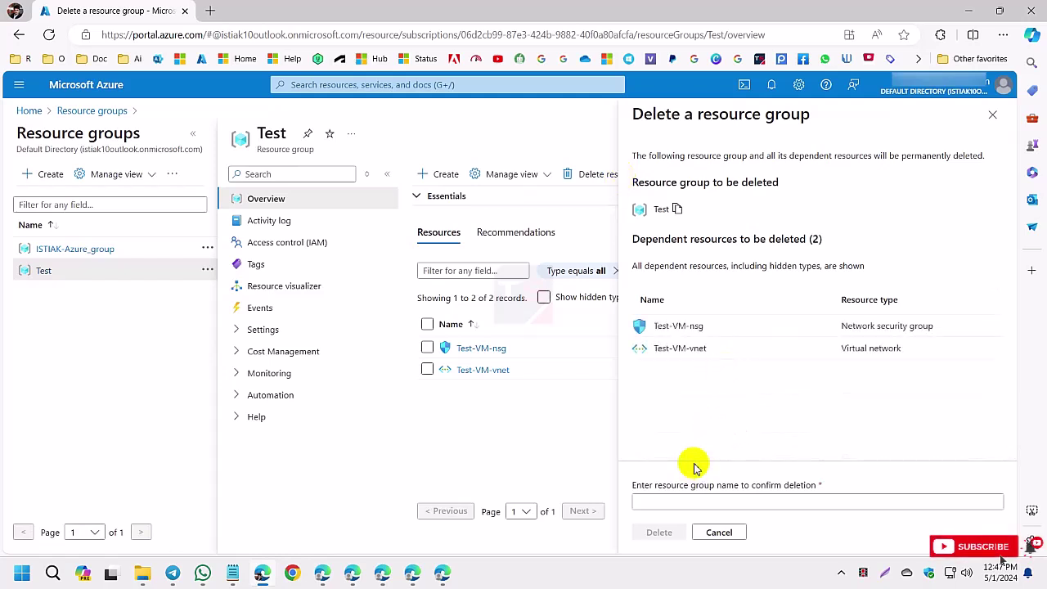
{"action": "left_click_drag", "start_coordinate": [659, 484], "coordinate": [720, 497]}
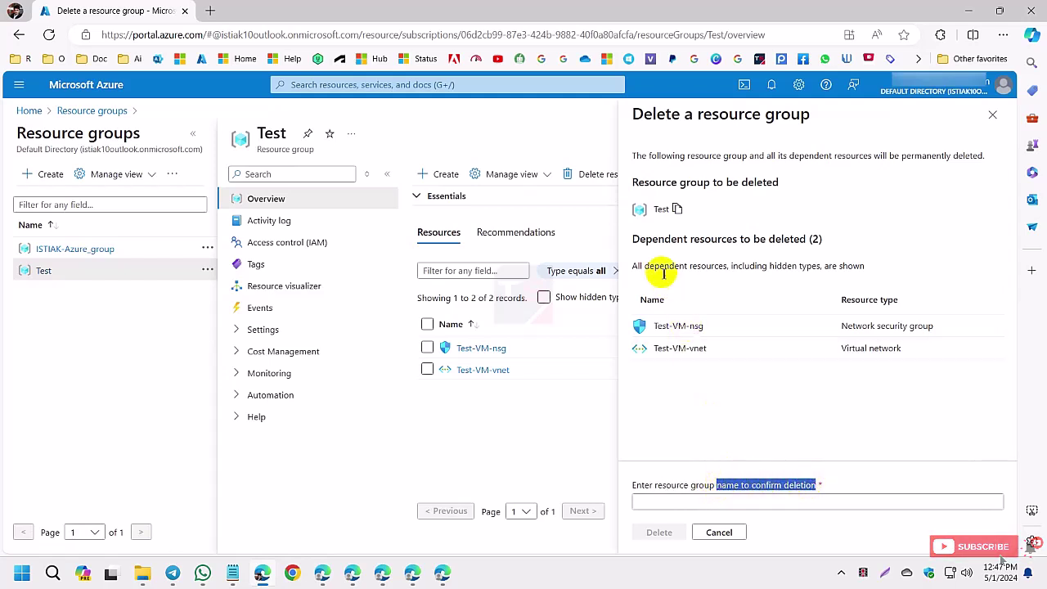
{"action": "left_click", "coordinate": [681, 502]}
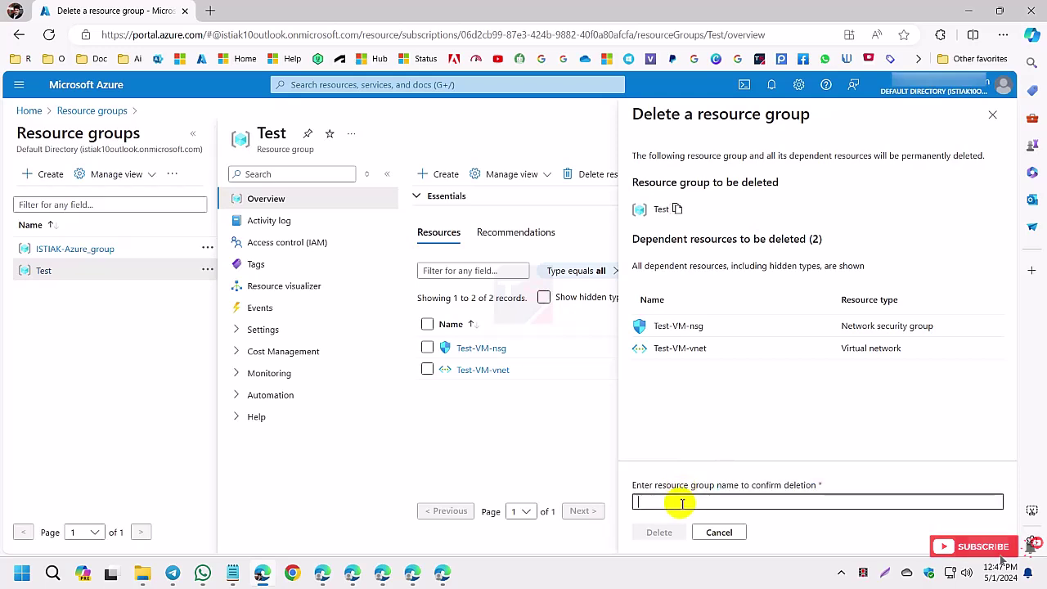
{"action": "right_click", "coordinate": [681, 502]}
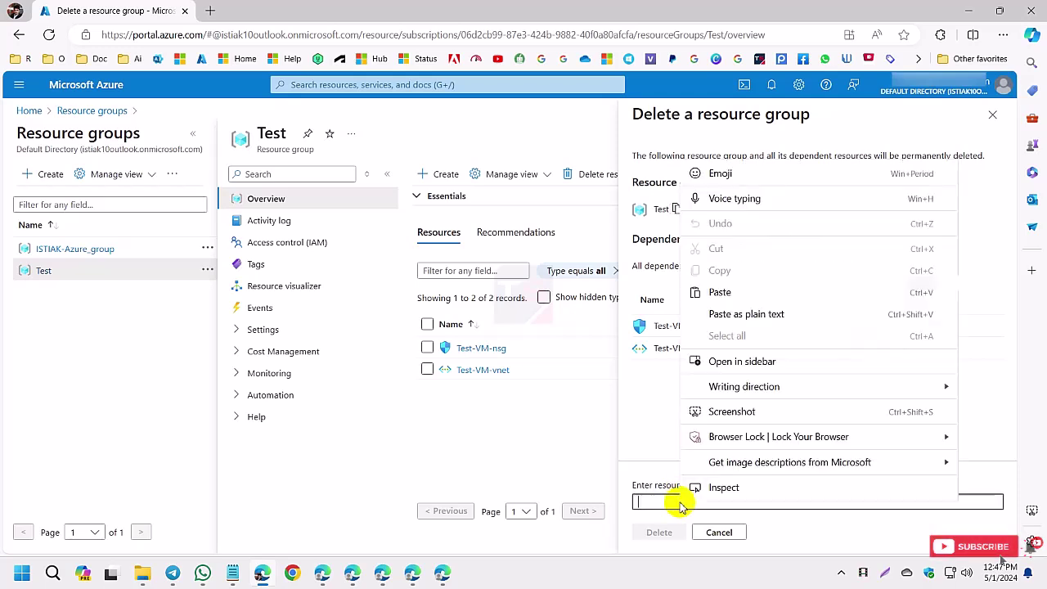
{"action": "left_click", "coordinate": [720, 296]}
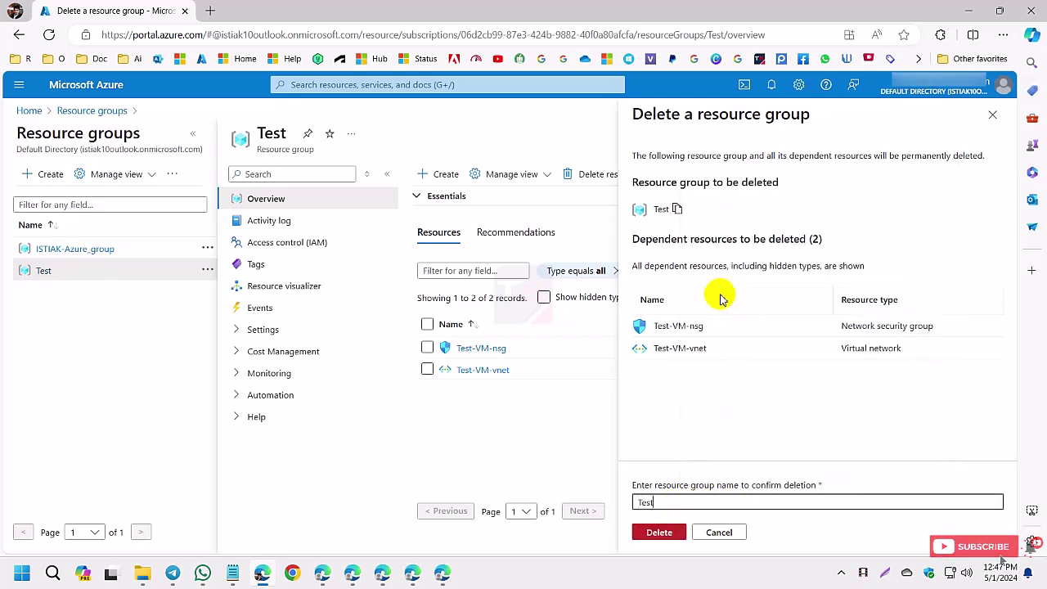
{"action": "left_click", "coordinate": [664, 533]}
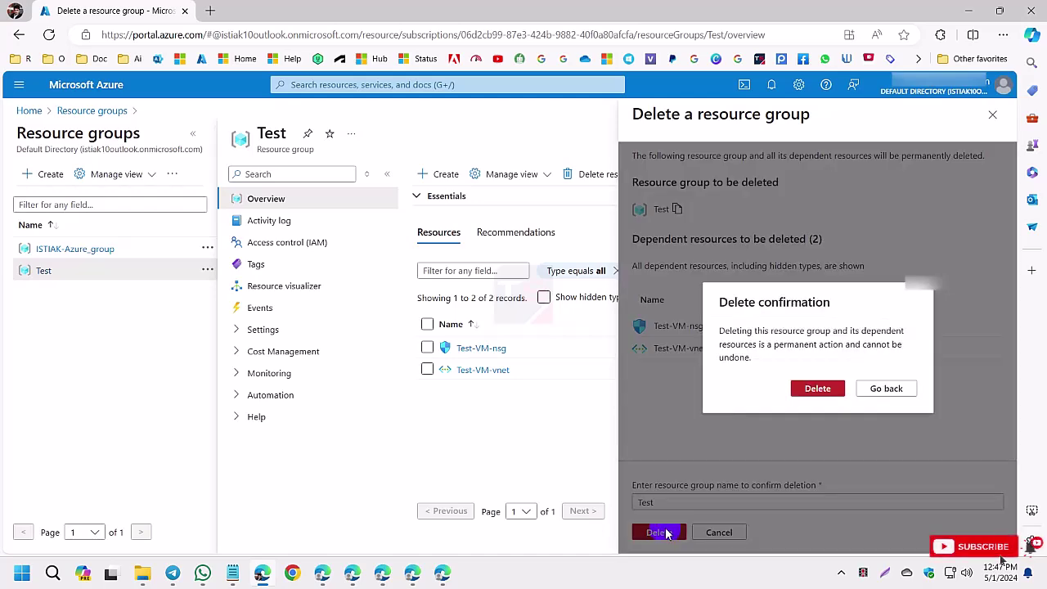
{"action": "left_click", "coordinate": [815, 389]}
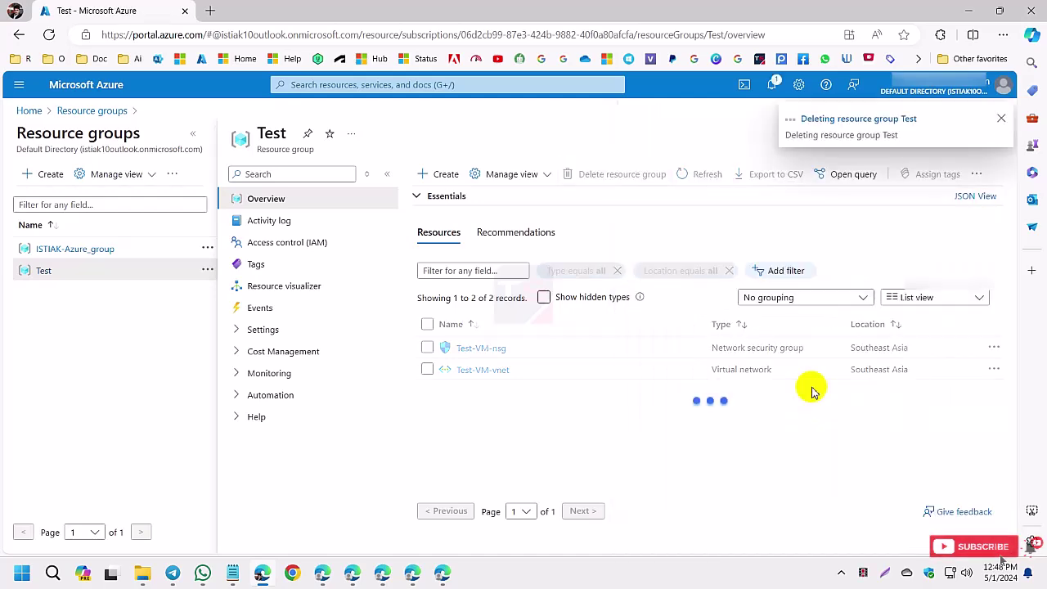
{"action": "left_click", "coordinate": [842, 129]}
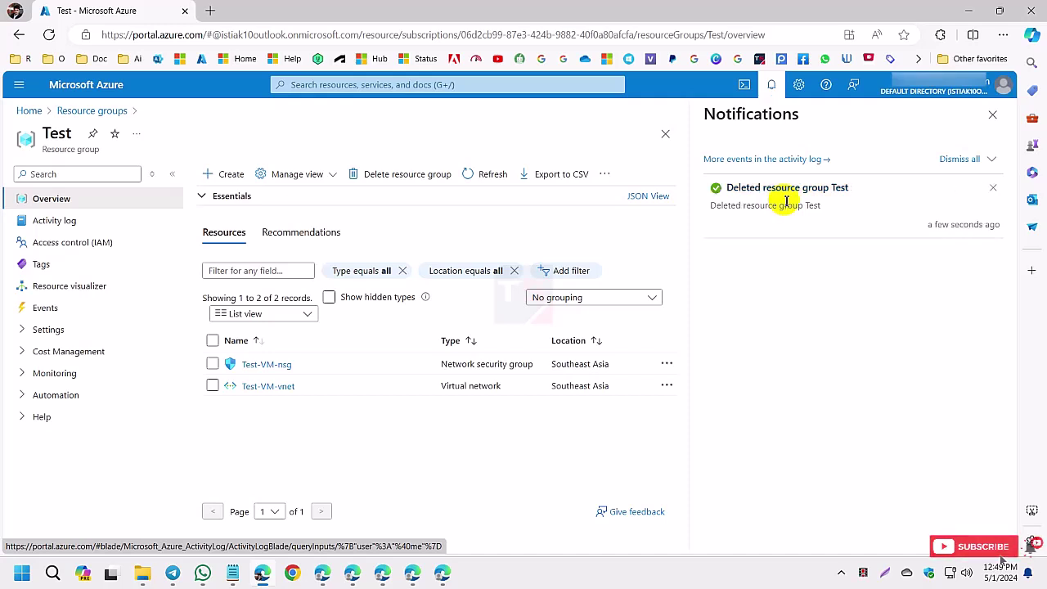
{"action": "left_click", "coordinate": [992, 114]}
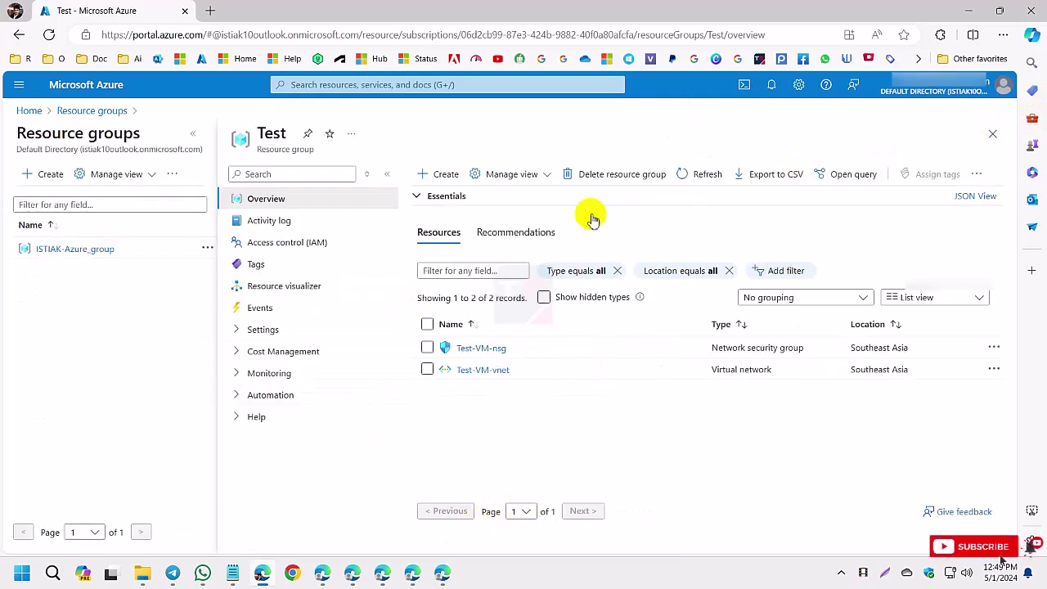
- Refresh the Test group's resource list and return to the list of all resource groups
{"action": "left_click", "coordinate": [708, 176]}
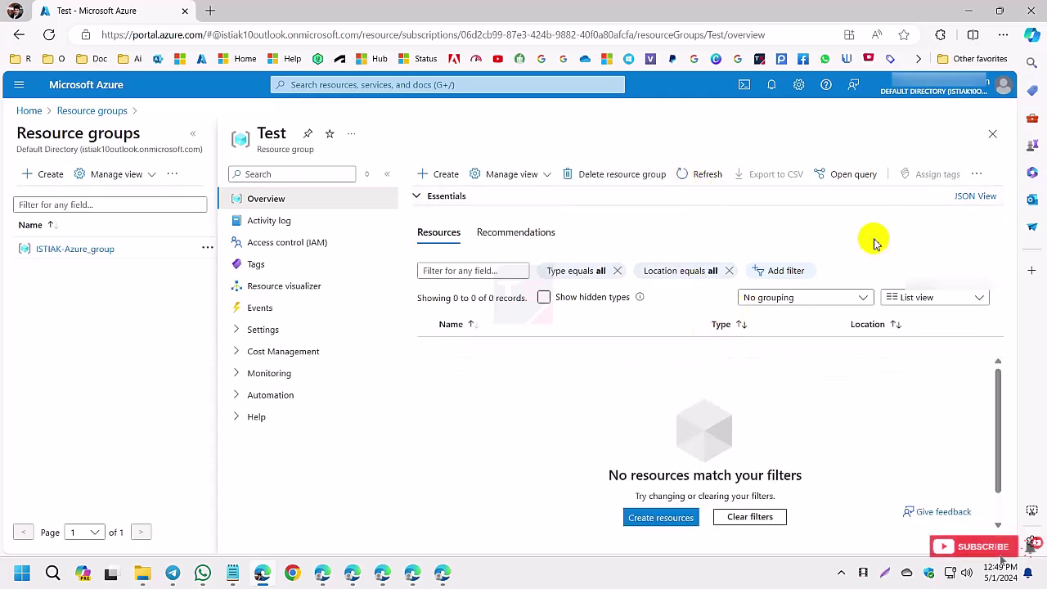
{"action": "left_click", "coordinate": [991, 135]}
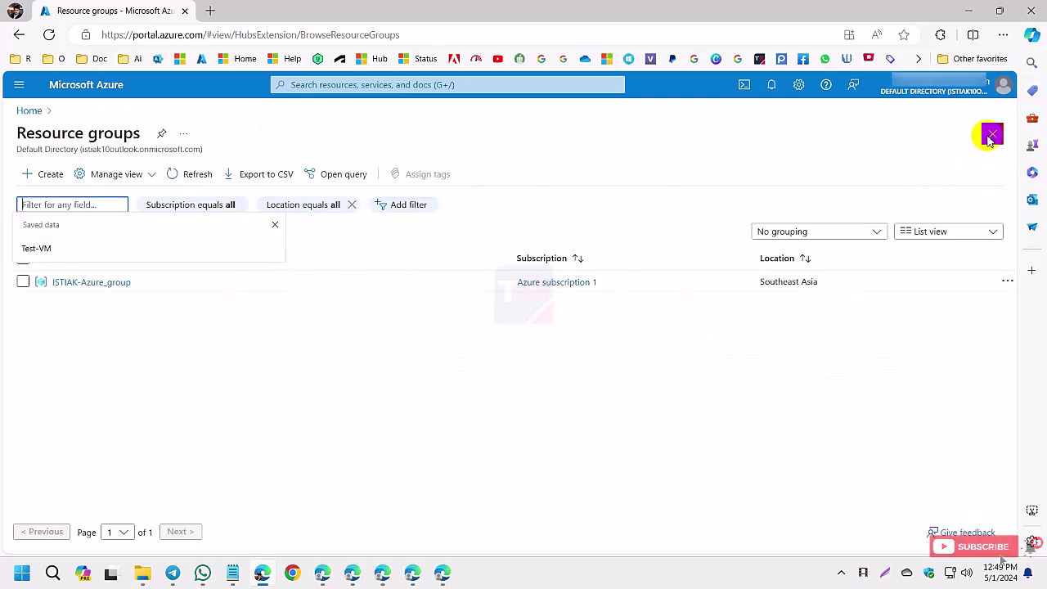
{"action": "left_click", "coordinate": [72, 204]}
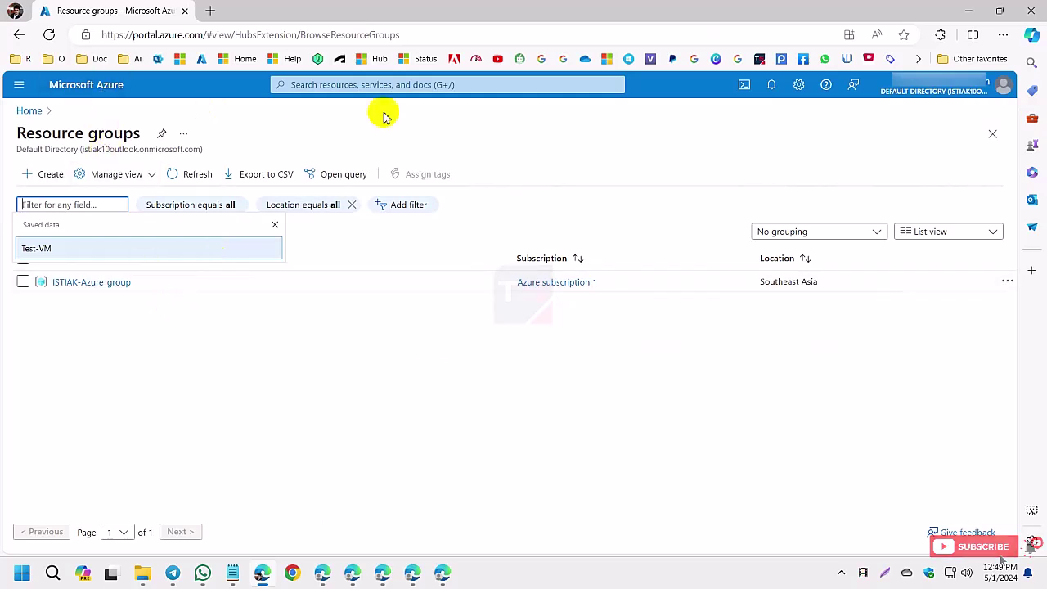
- Go back through the home page to check the virtual machines list and the resource groups list
{"action": "left_click", "coordinate": [29, 111]}
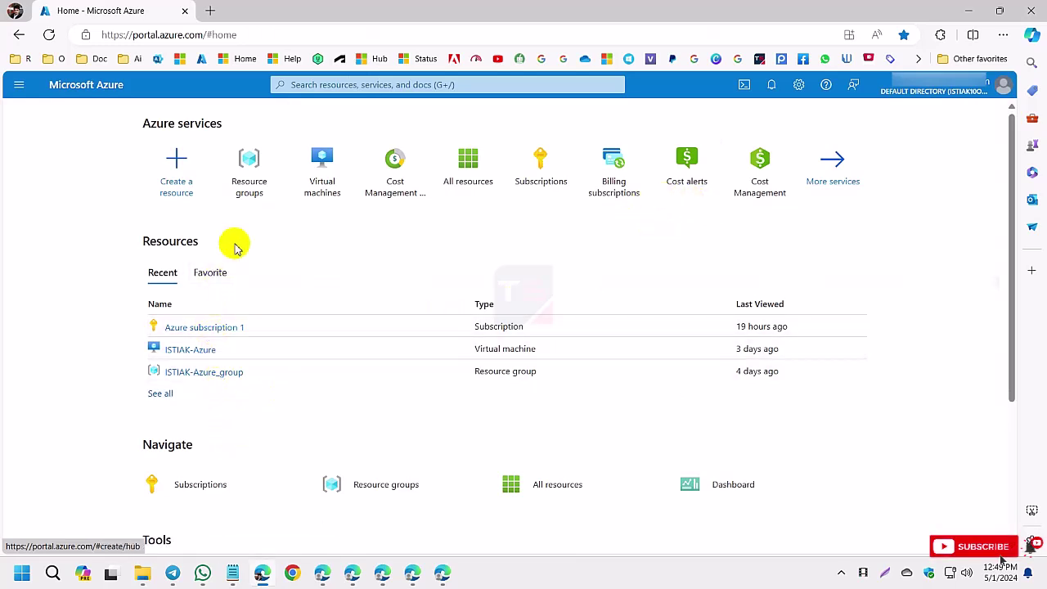
{"action": "left_click", "coordinate": [321, 179]}
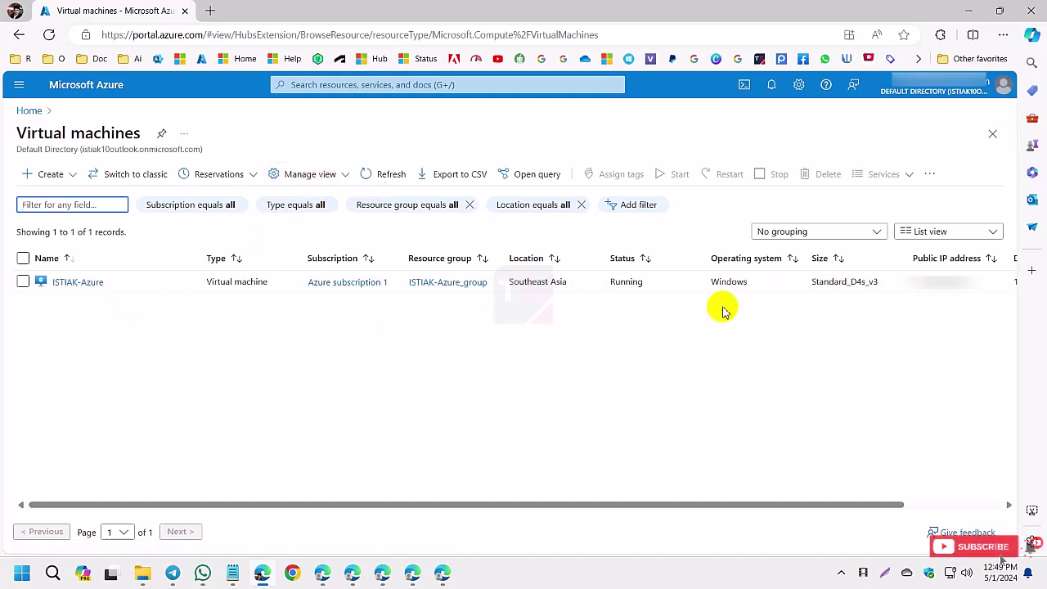
{"action": "left_click", "coordinate": [29, 111]}
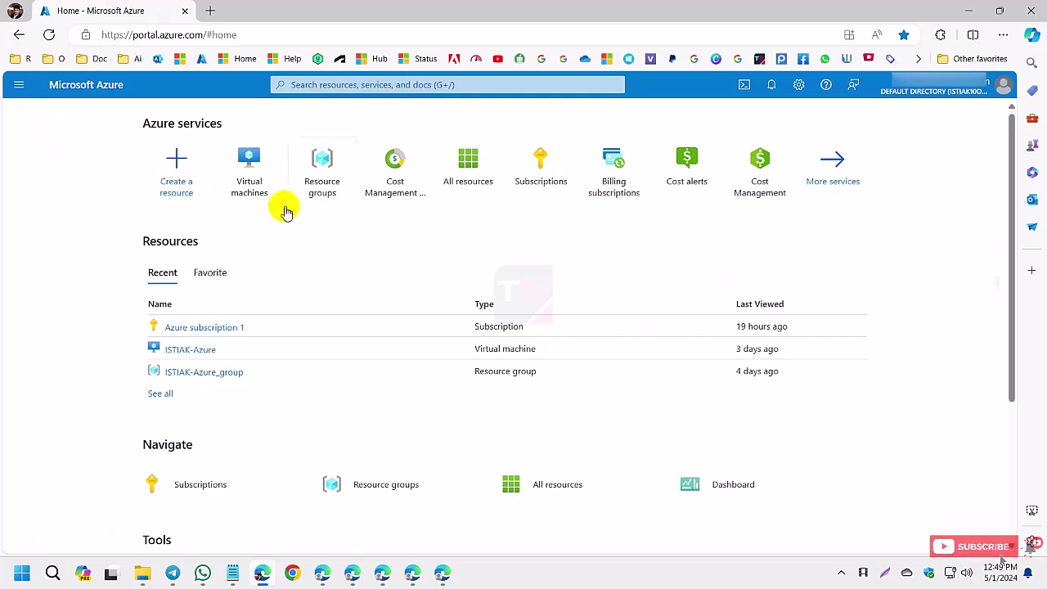
{"action": "left_click", "coordinate": [328, 174]}
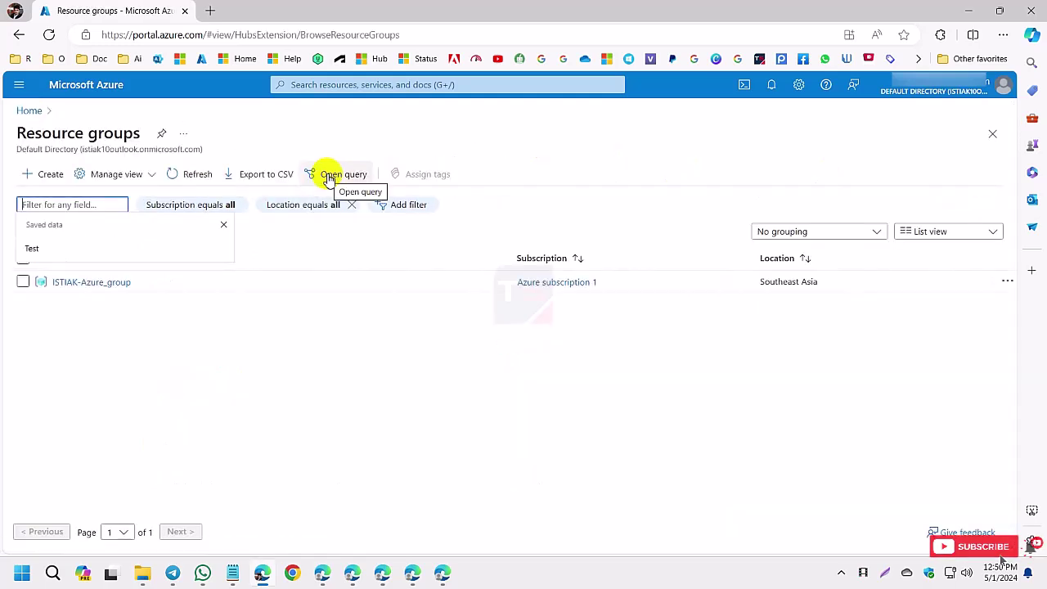